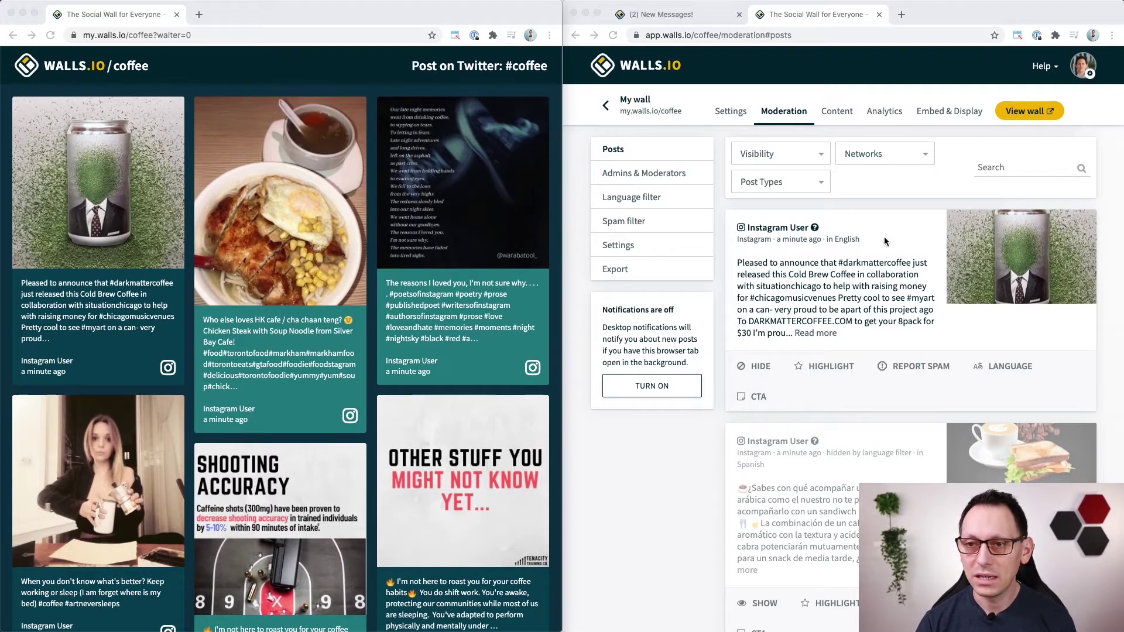
# Step: Hide the Instagram poem post 'The reasons I loved you' from the #coffee wall
pyautogui.scroll(-3, 886, 245)
pyautogui.scroll(3, 887, 245)
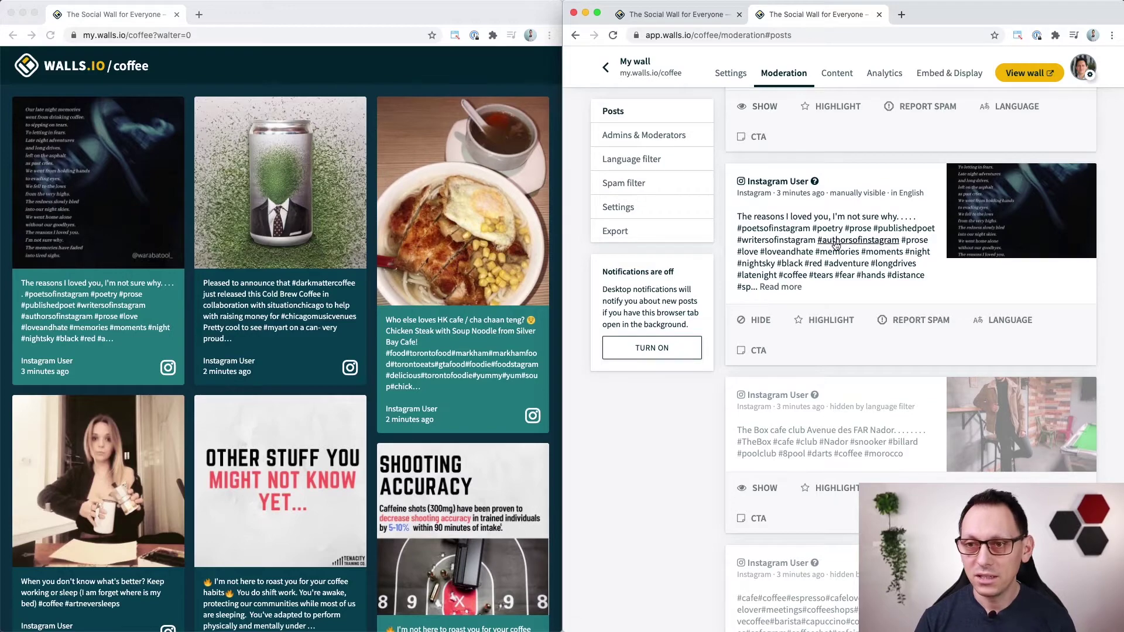
pyautogui.click(754, 322)
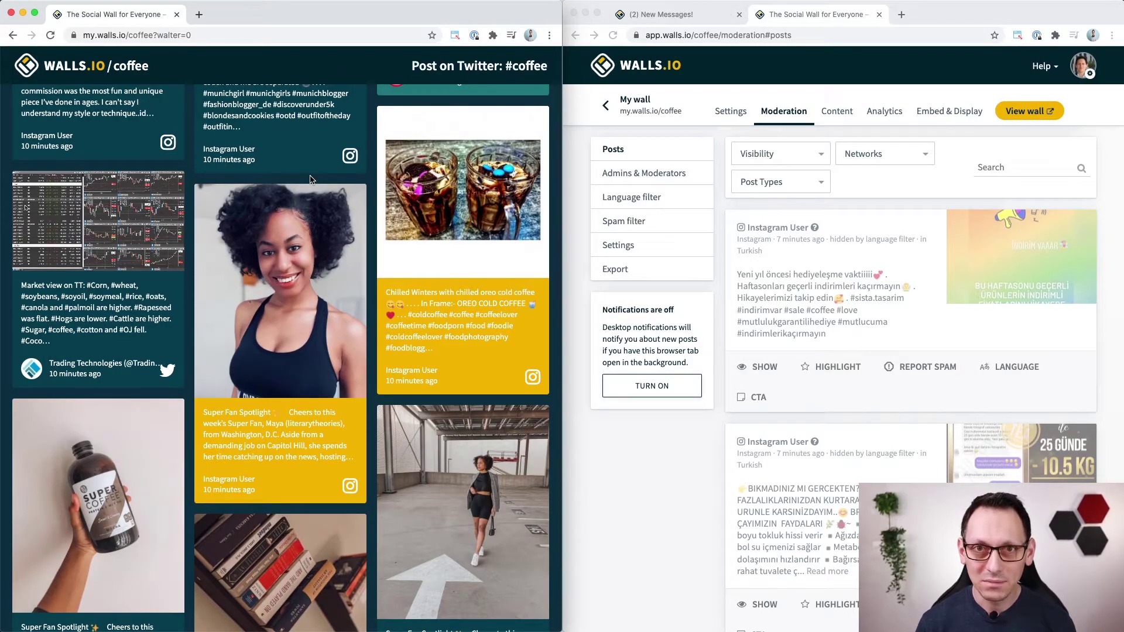
# Step: Search moderated posts for the copied 'Market view on TT' text and hide that Trading Technologies post
pyautogui.scroll(-10, 860, 301)
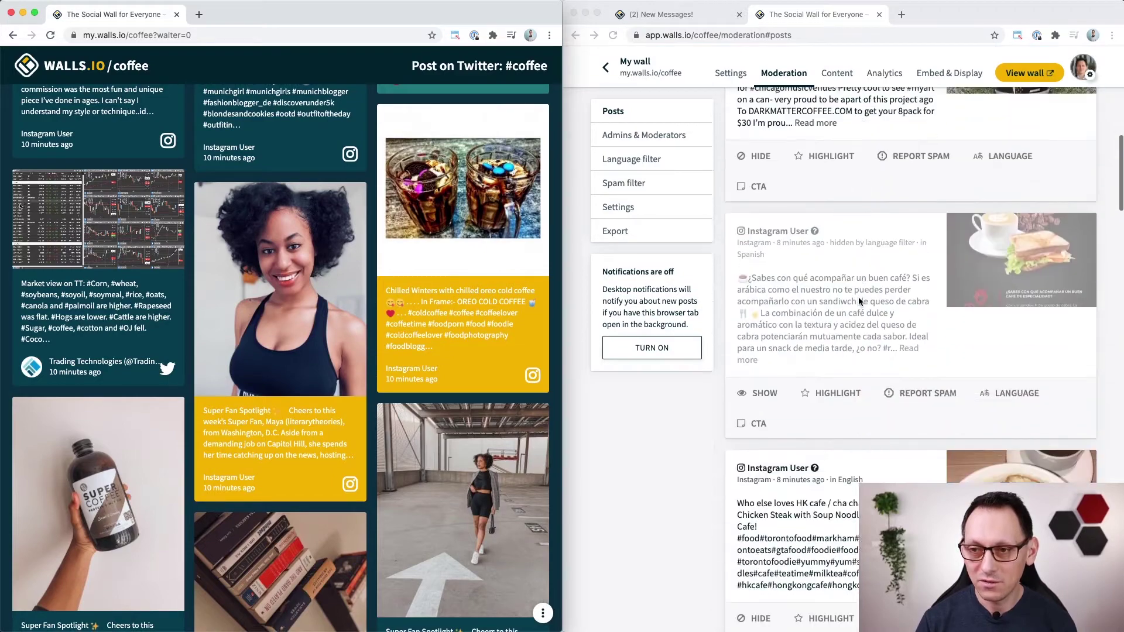
pyautogui.scroll(-2, 859, 301)
pyautogui.scroll(15, 859, 302)
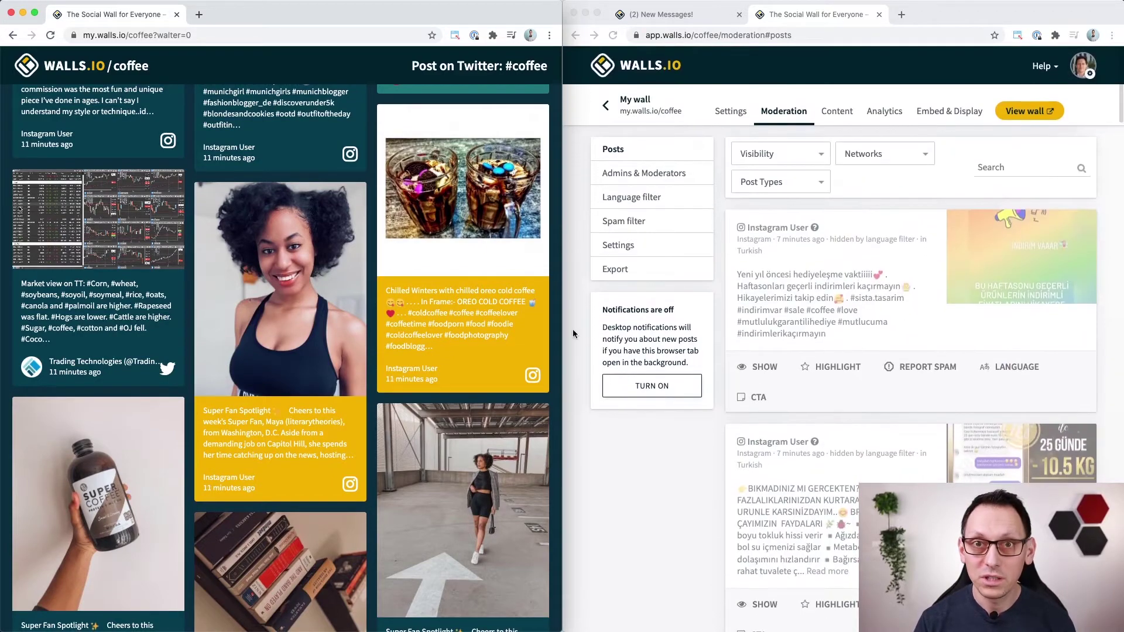
pyautogui.moveTo(20, 284); pyautogui.dragTo(140, 286)
pyautogui.press('super+c')
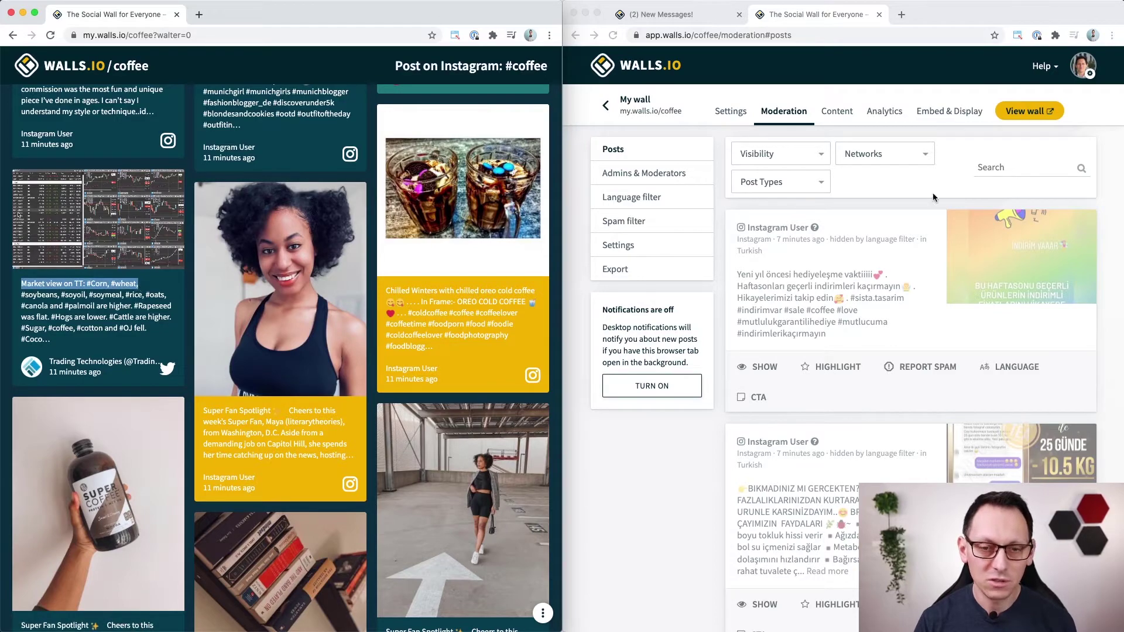
pyautogui.click(1020, 167)
pyautogui.press('super+v')
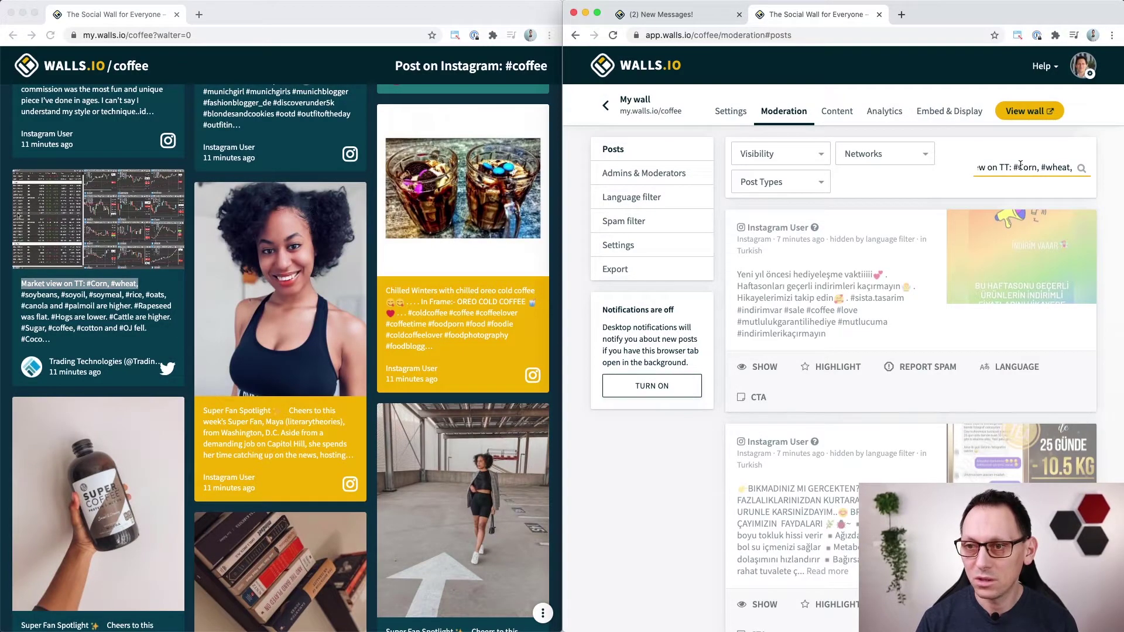
pyautogui.press('Return')
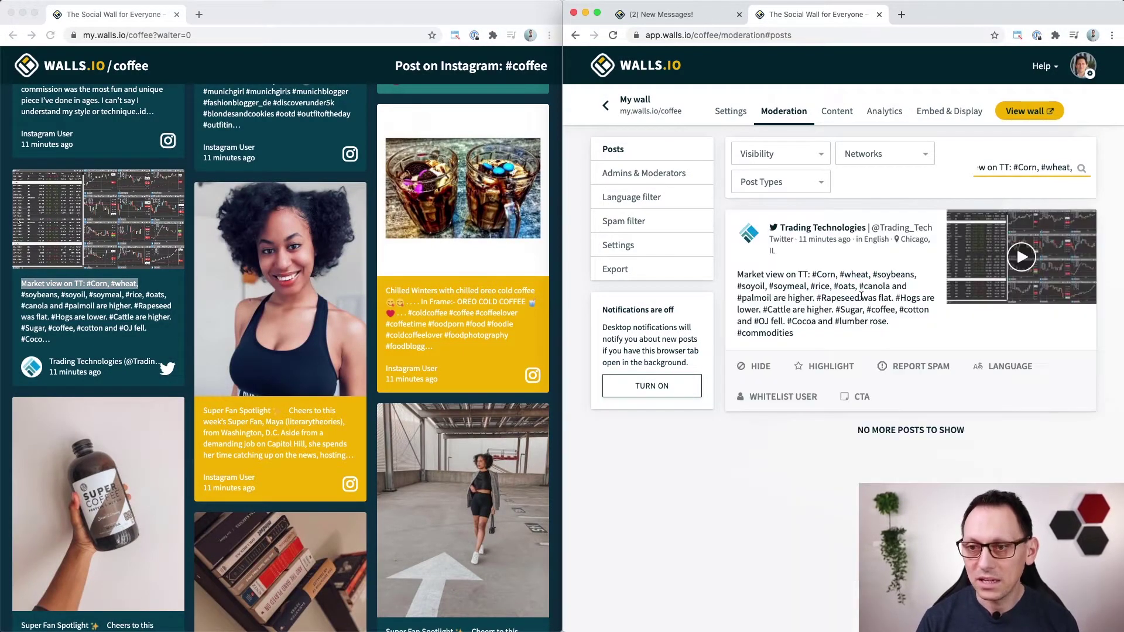
pyautogui.click(759, 367)
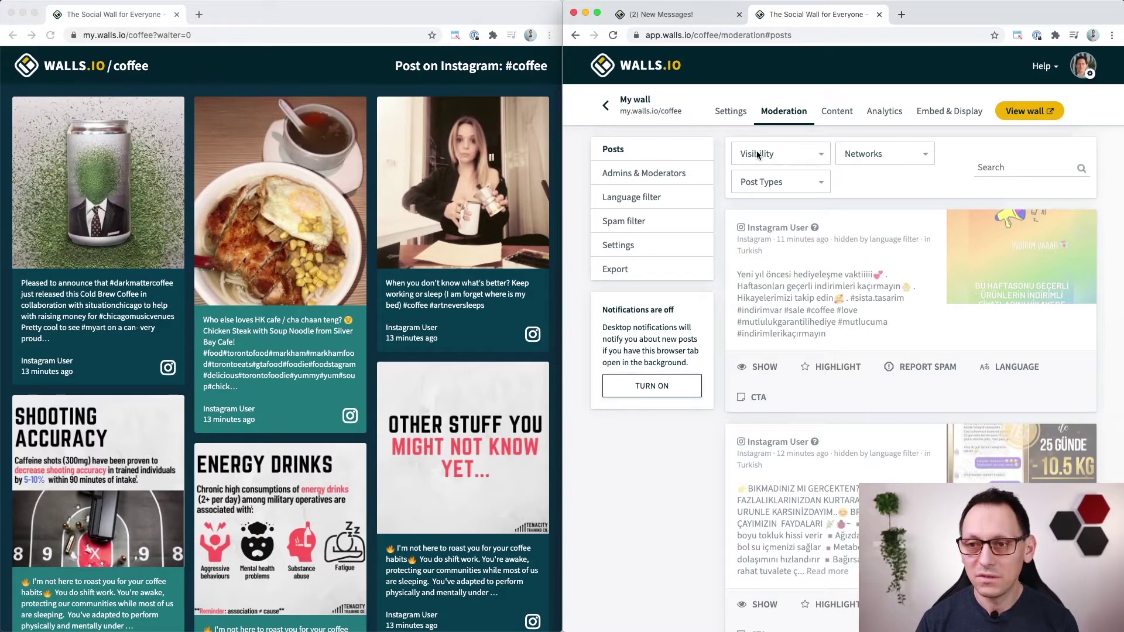
# Step: Check the network and post-type filters, then filter the post list to visible posts only
pyautogui.click(877, 154)
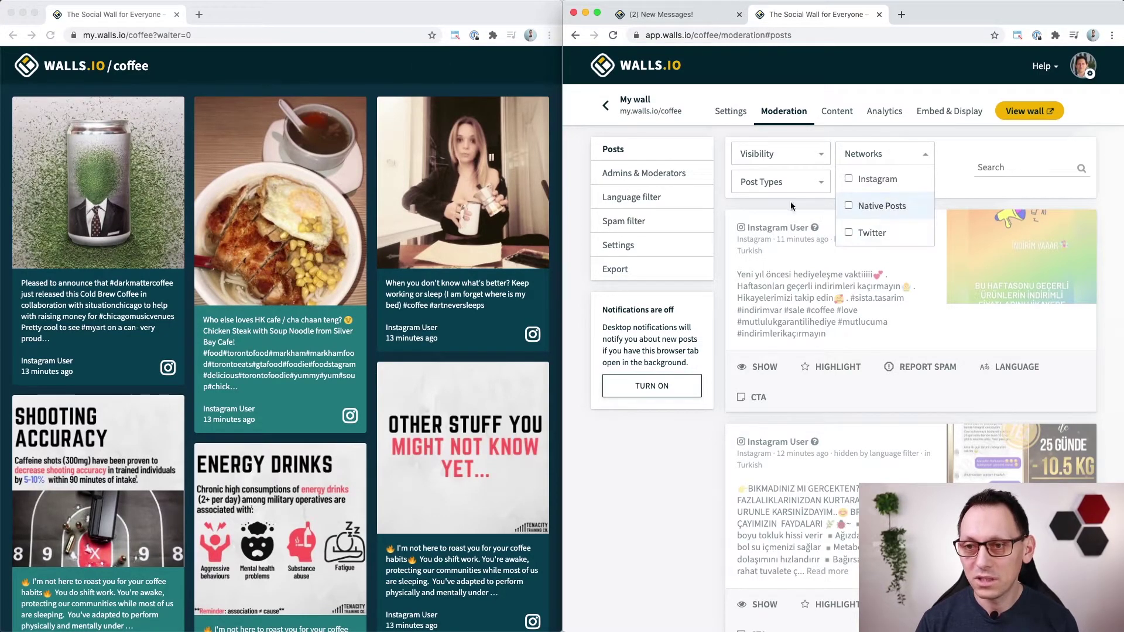
pyautogui.click(781, 184)
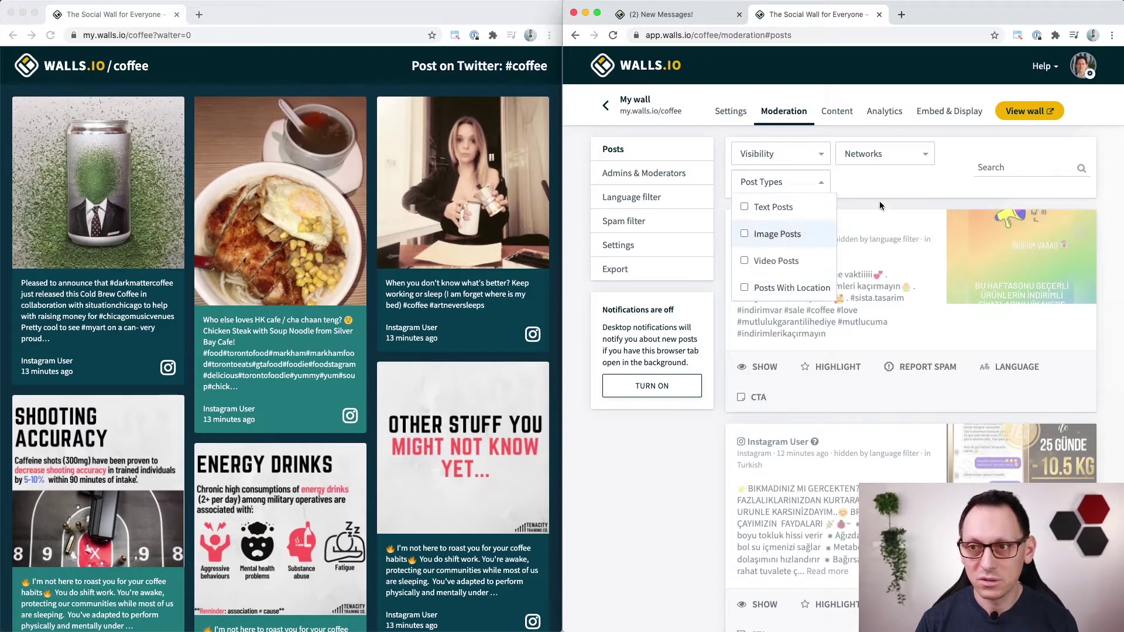
pyautogui.click(827, 183)
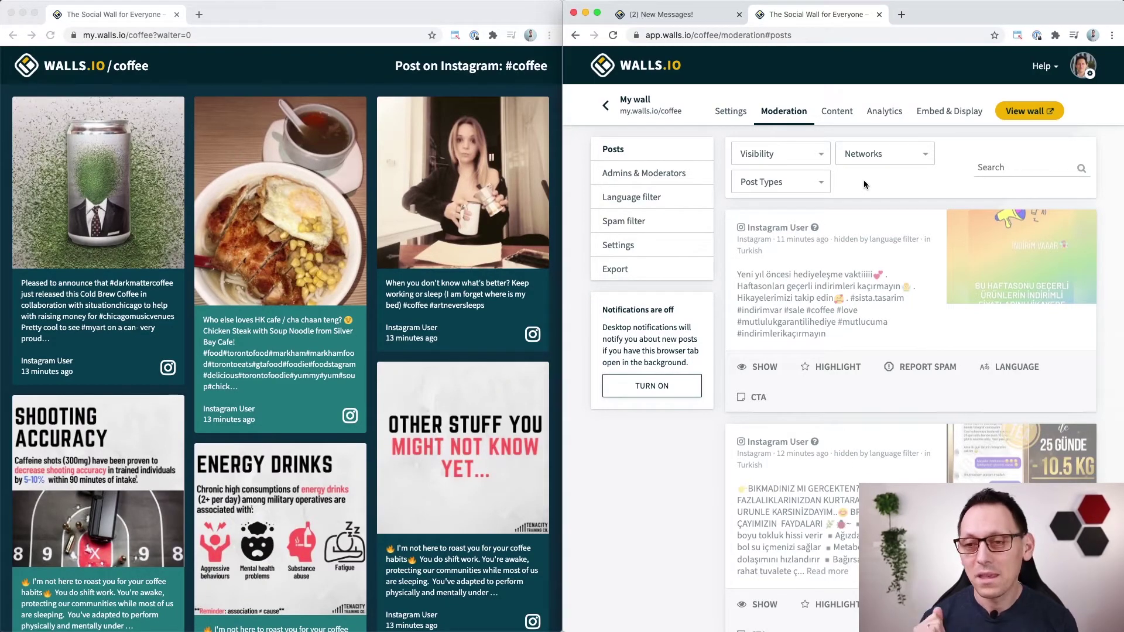
pyautogui.click(817, 161)
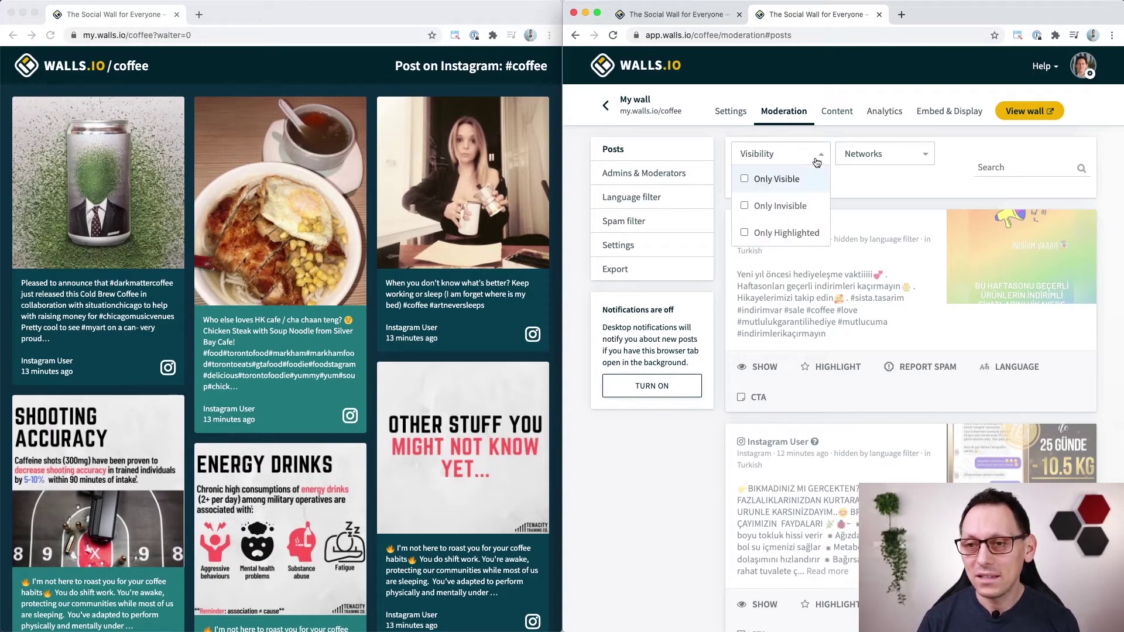
pyautogui.click(778, 180)
pyautogui.click(887, 179)
# Step: Hide two repeated coffee-habits posts from the wall
pyautogui.scroll(-5, 862, 342)
pyautogui.scroll(-5, 862, 342)
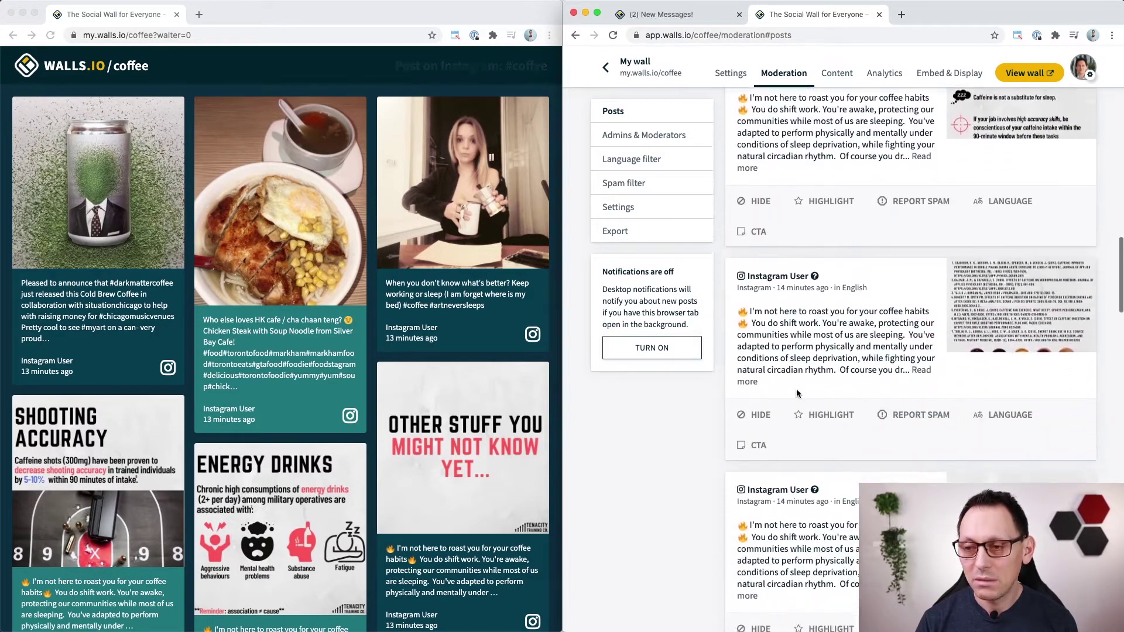
pyautogui.click(759, 415)
pyautogui.click(759, 201)
pyautogui.scroll(-2, 759, 201)
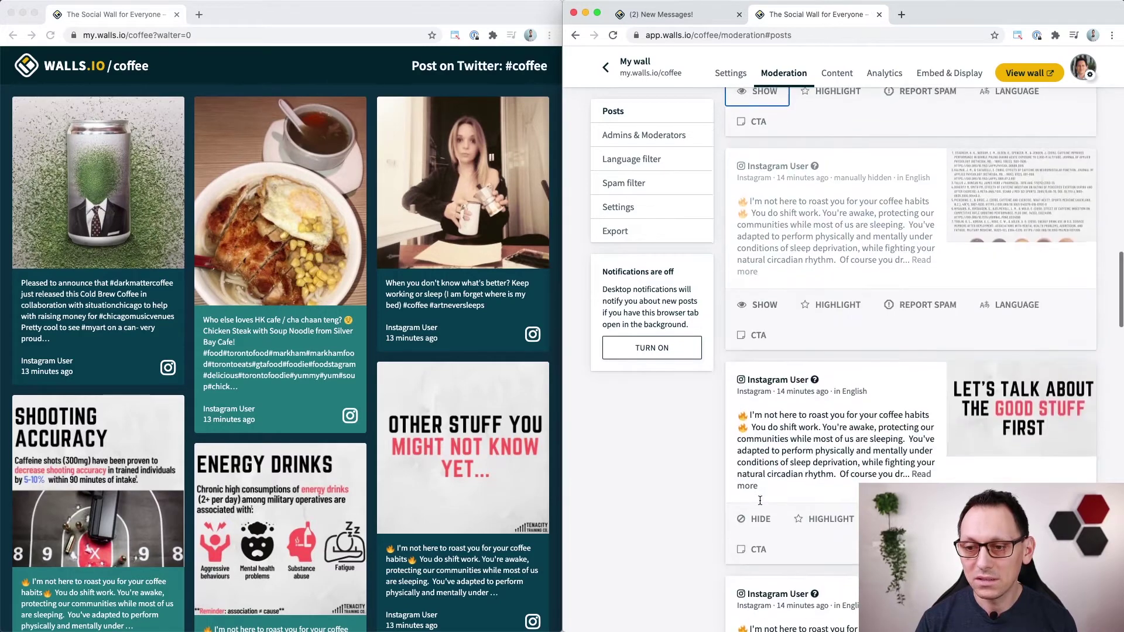
pyautogui.scroll(10, 621, 459)
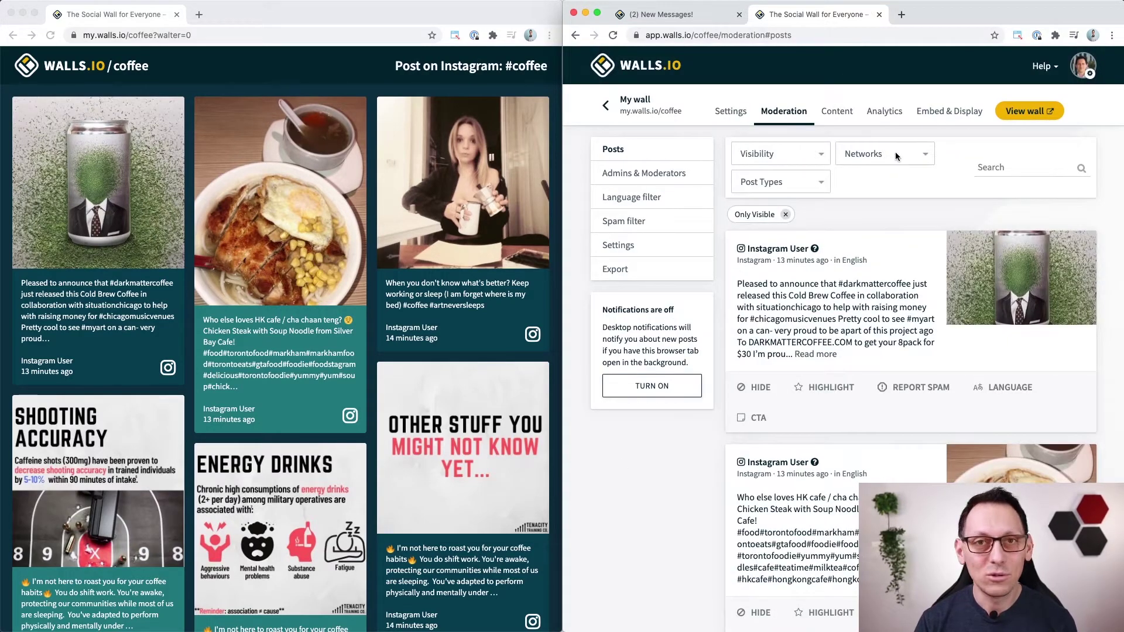
# Step: Limit the post list to Instagram posts with the network filter
pyautogui.click(895, 152)
pyautogui.click(879, 179)
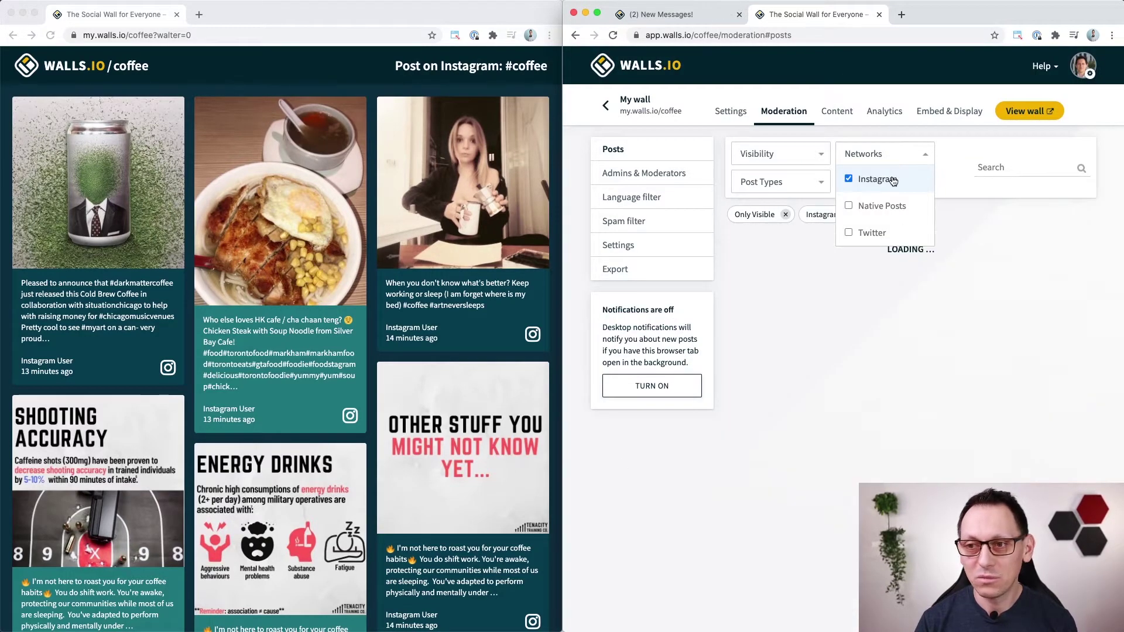
pyautogui.click(947, 159)
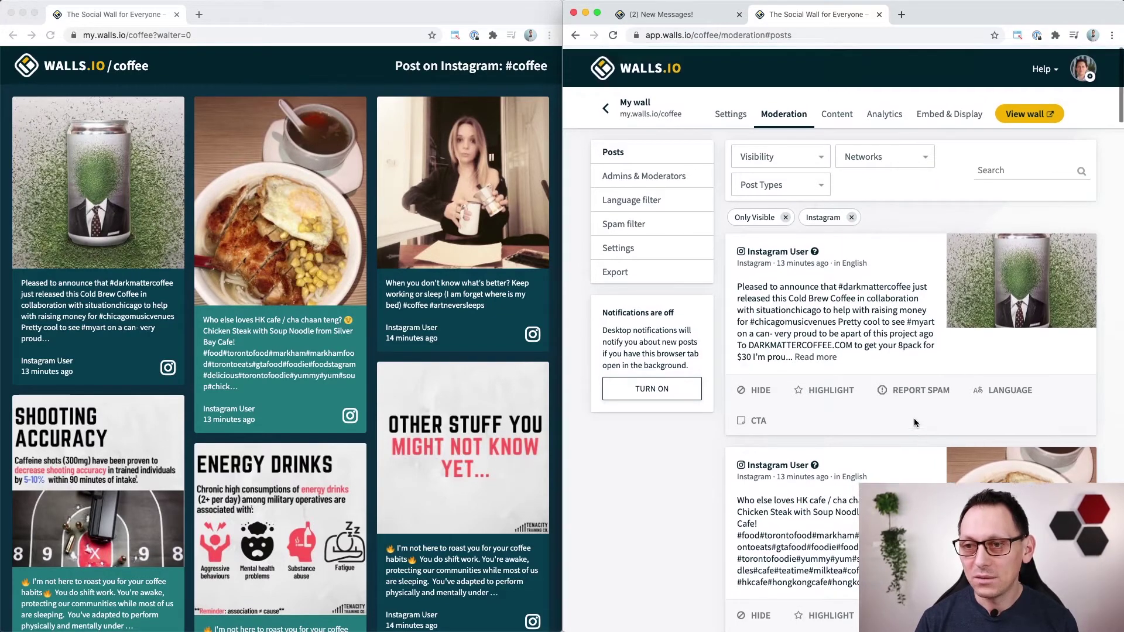
pyautogui.click(885, 153)
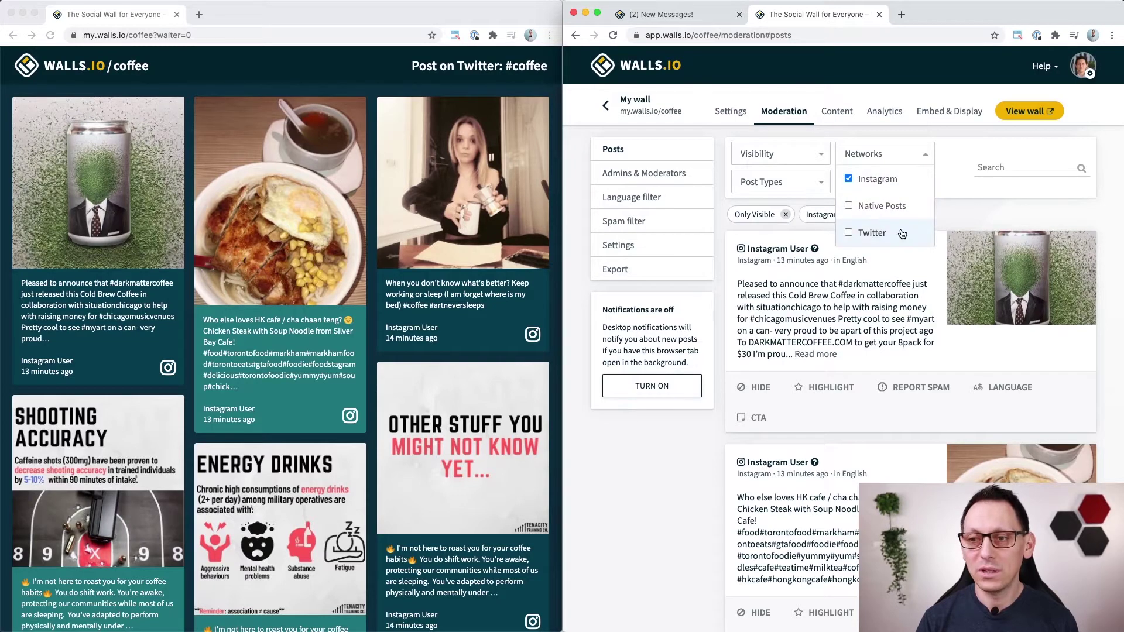
pyautogui.scroll(-1, 905, 233)
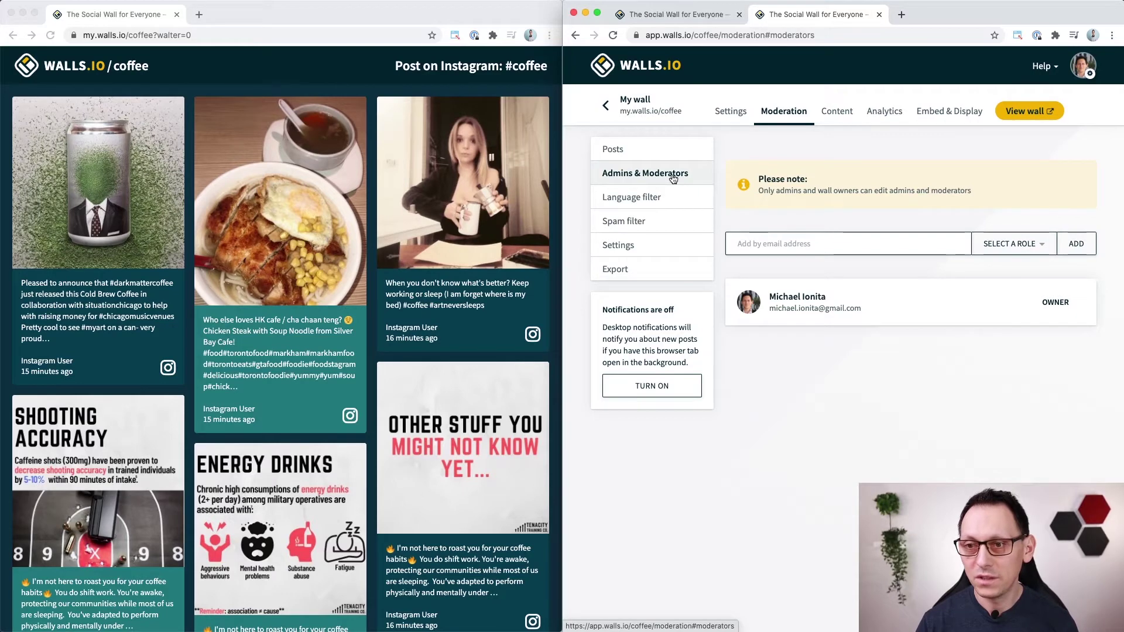
# Step: Review the available team member roles without choosing one, then go to the Language filter settings
pyautogui.click(1034, 247)
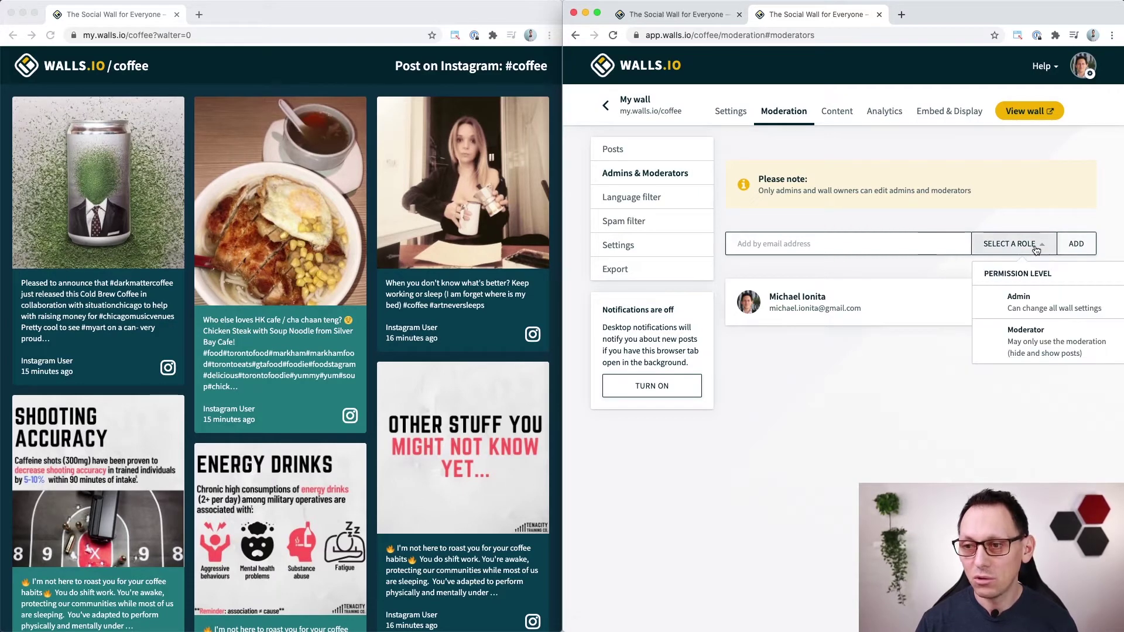
pyautogui.click(990, 344)
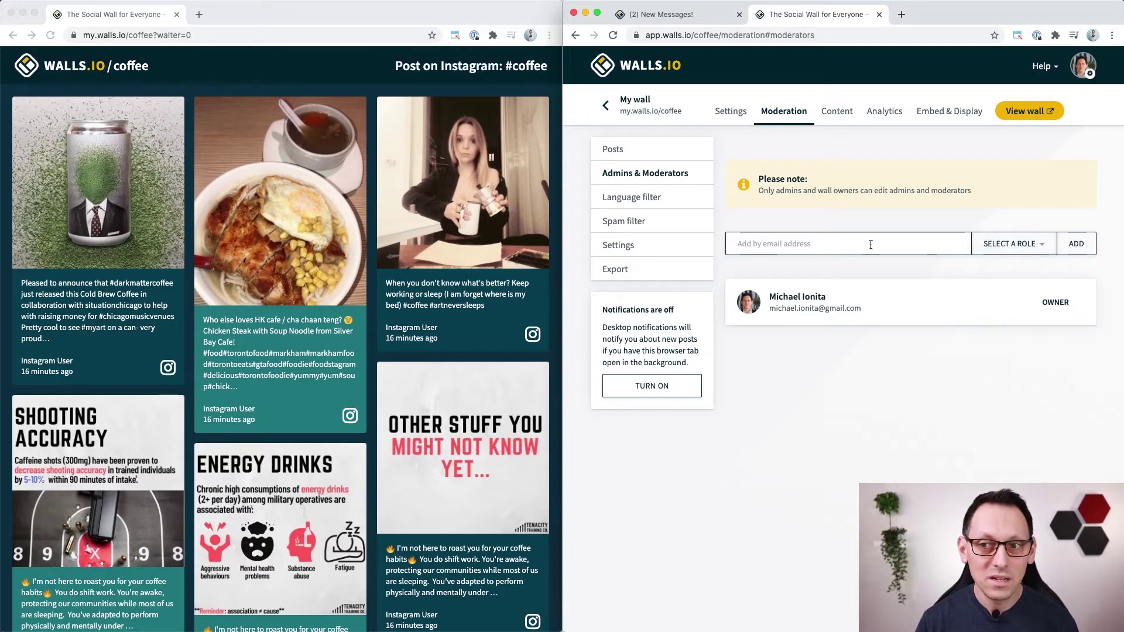
pyautogui.click(678, 202)
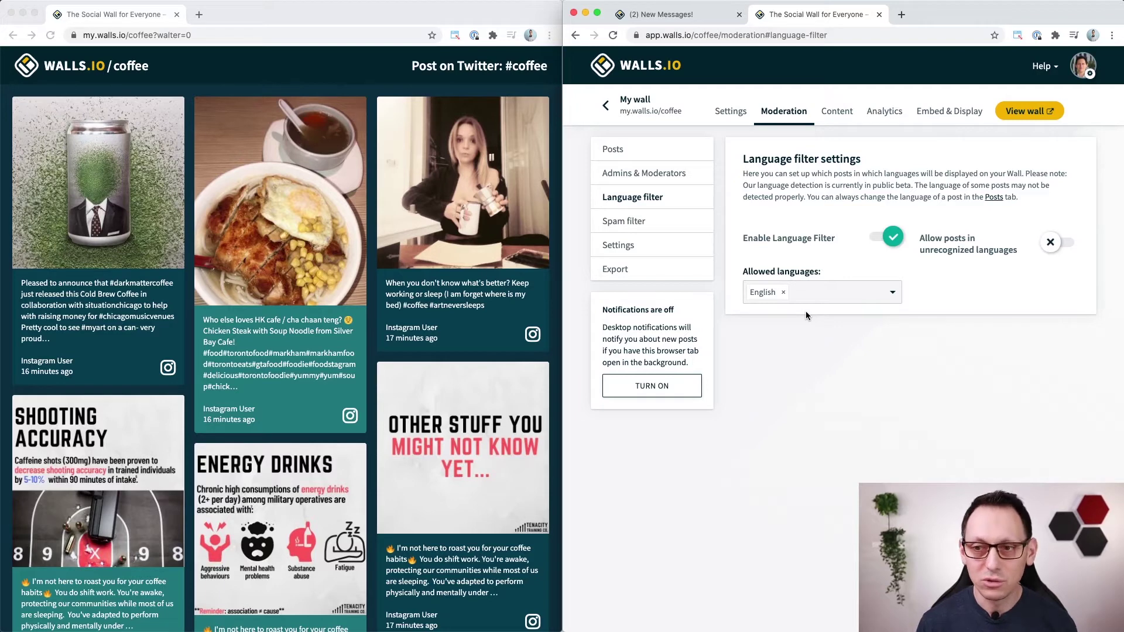
# Step: Leave English as the only allowed language and go to the Spam filter settings
pyautogui.click(858, 297)
pyautogui.scroll(-8, 826, 375)
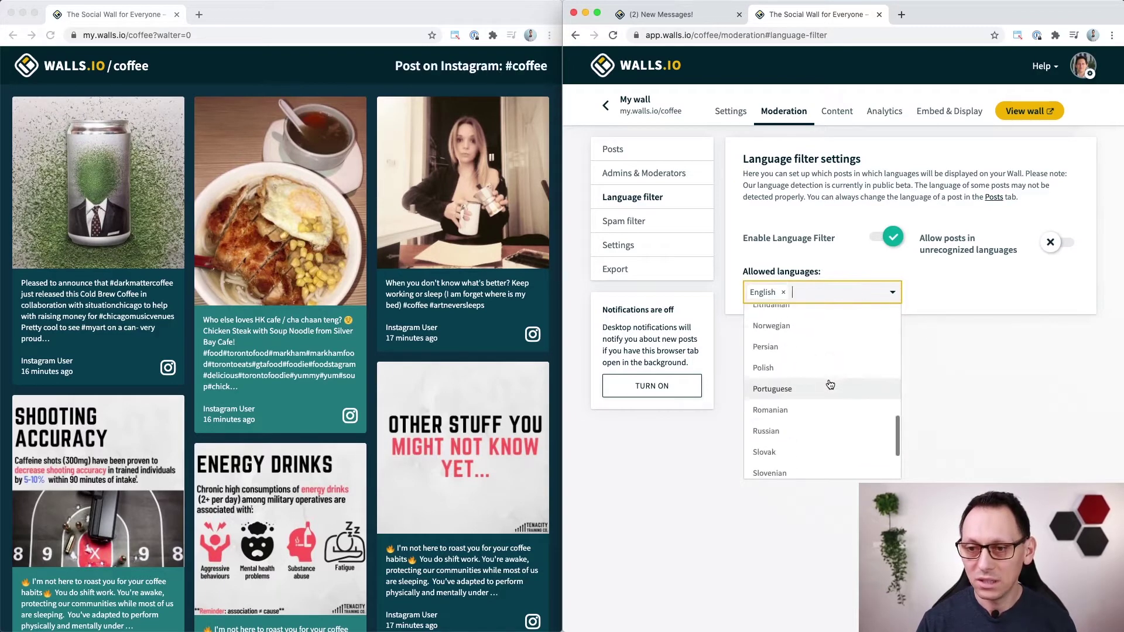
pyautogui.click(936, 291)
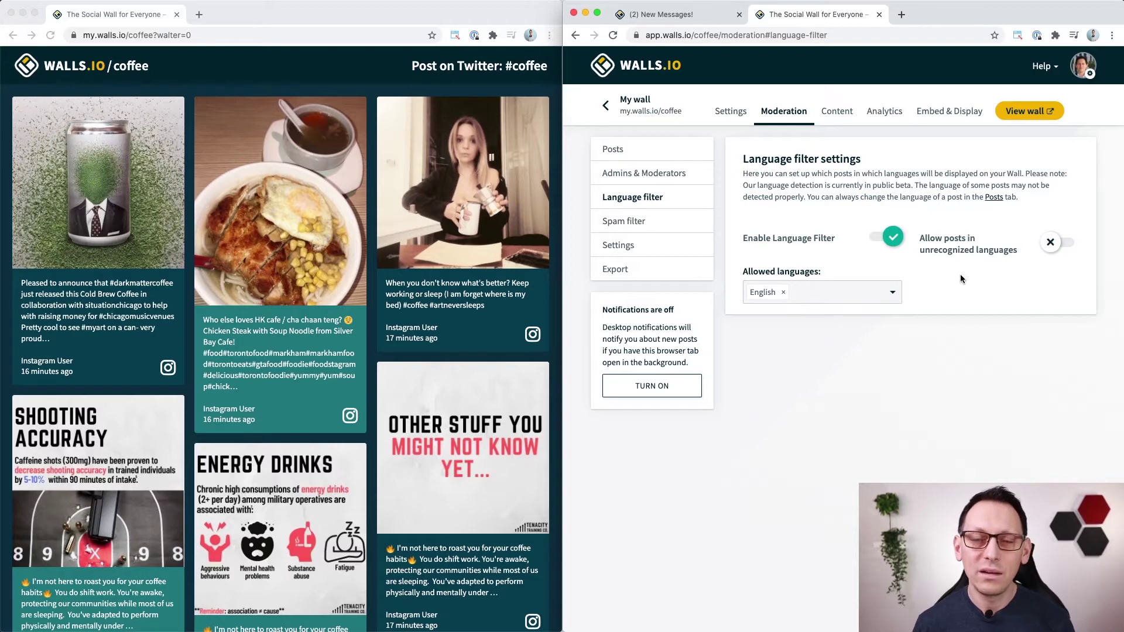
pyautogui.click(642, 221)
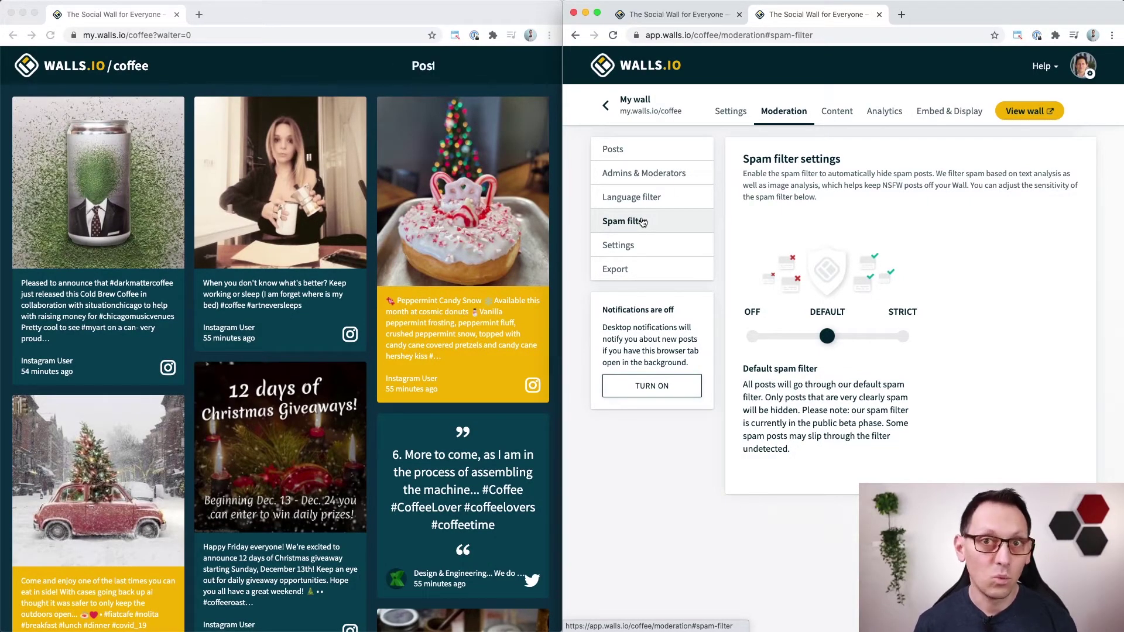
# Step: Go back to the moderation Posts list showing visible posts
pyautogui.click(644, 150)
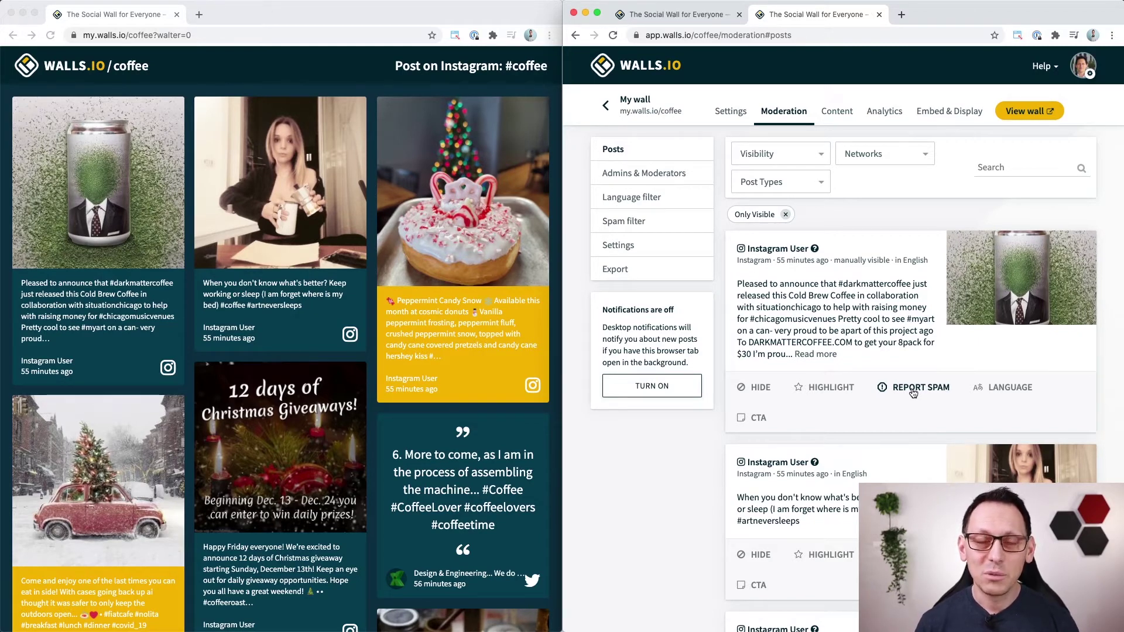
# Step: Go to the moderation Settings page with Automatic moderation and an empty blacklist
pyautogui.click(667, 245)
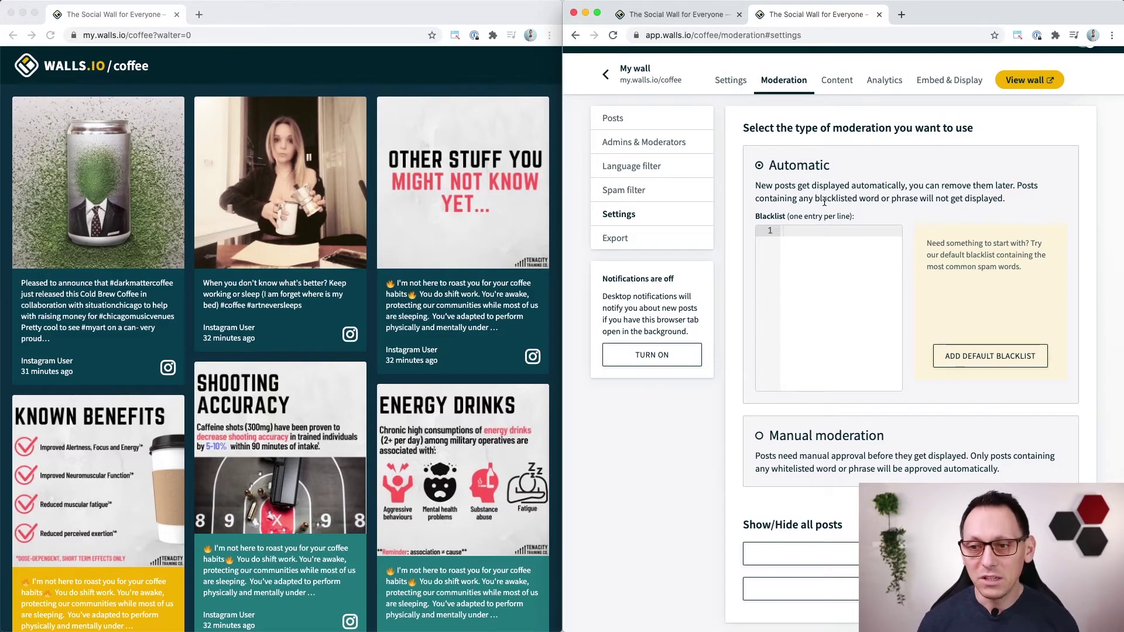
pyautogui.click(797, 439)
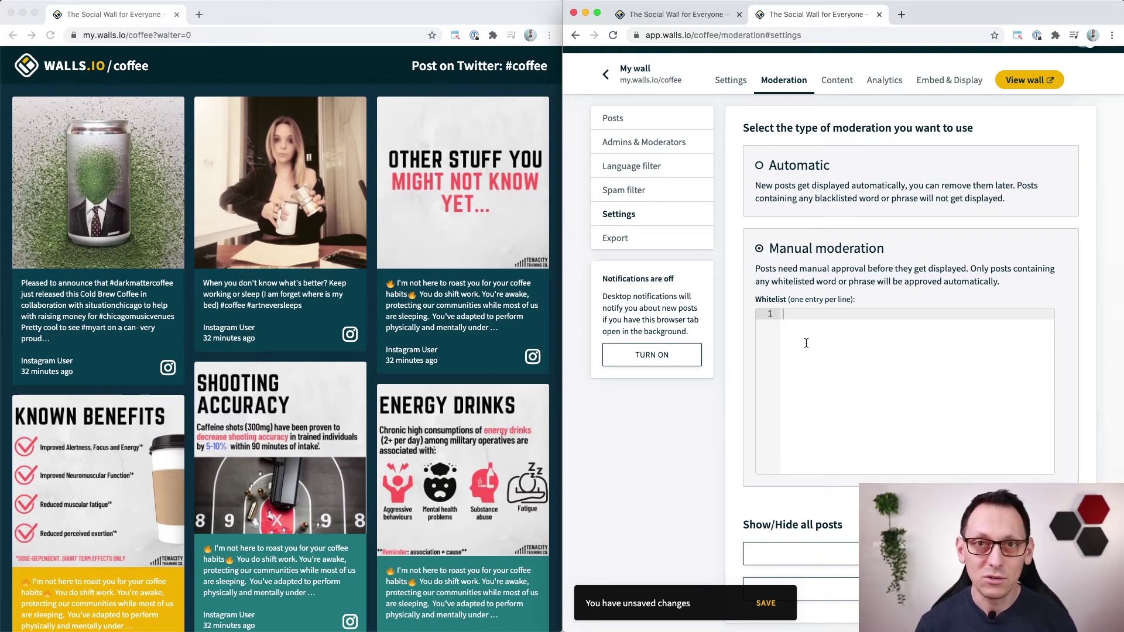
pyautogui.click(760, 166)
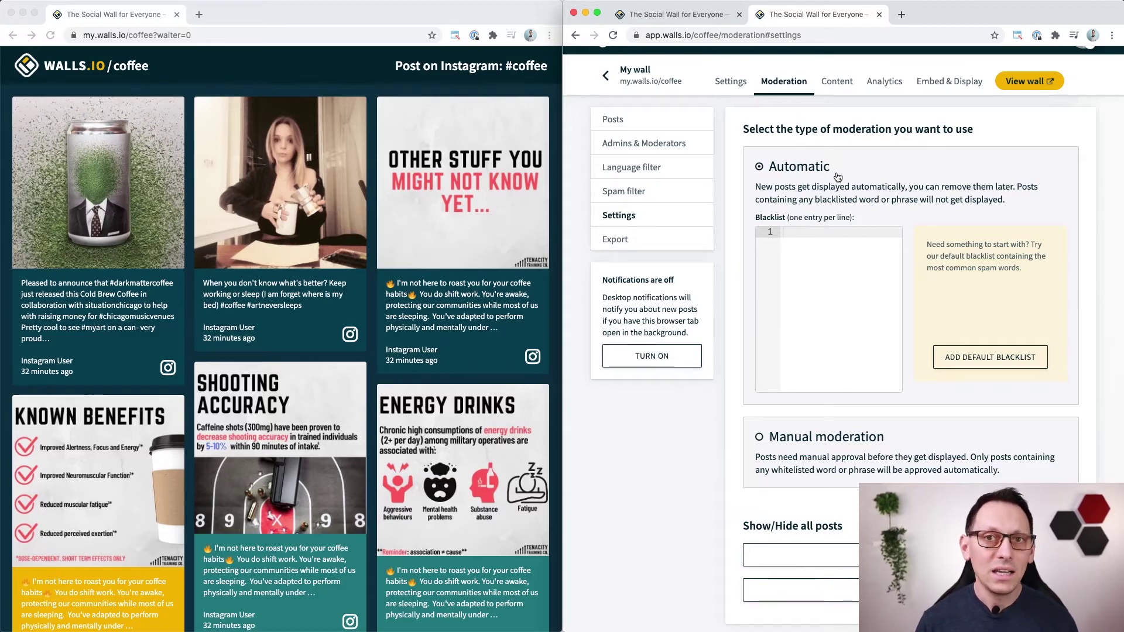
pyautogui.click(826, 233)
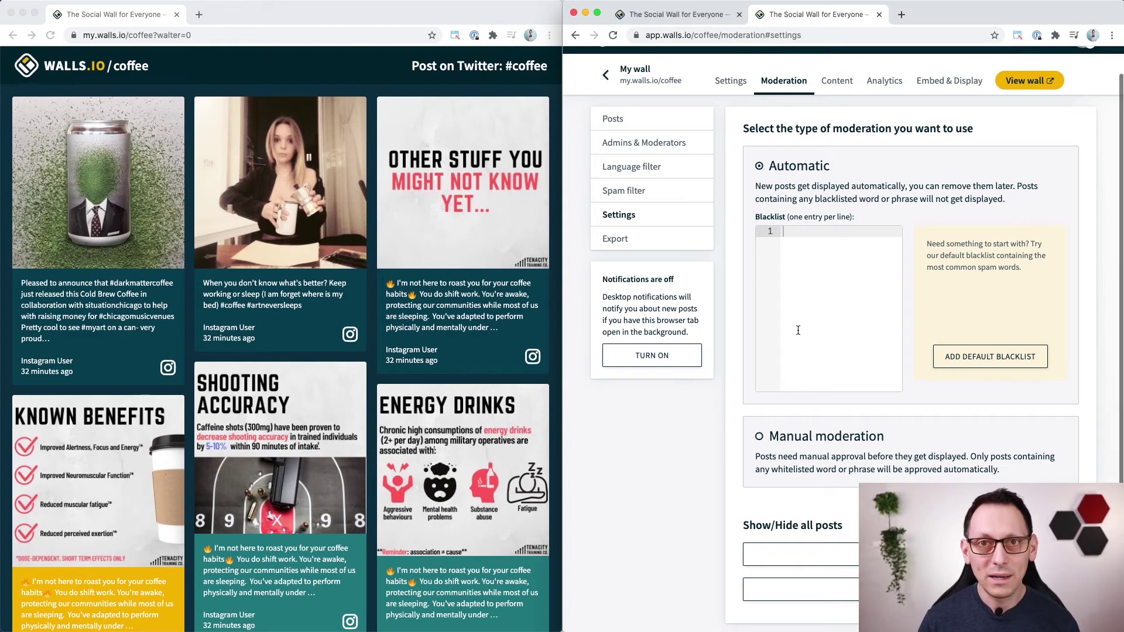
# Step: Add the default blacklist plus 'bad-word-here', then show the post Export options
pyautogui.click(987, 358)
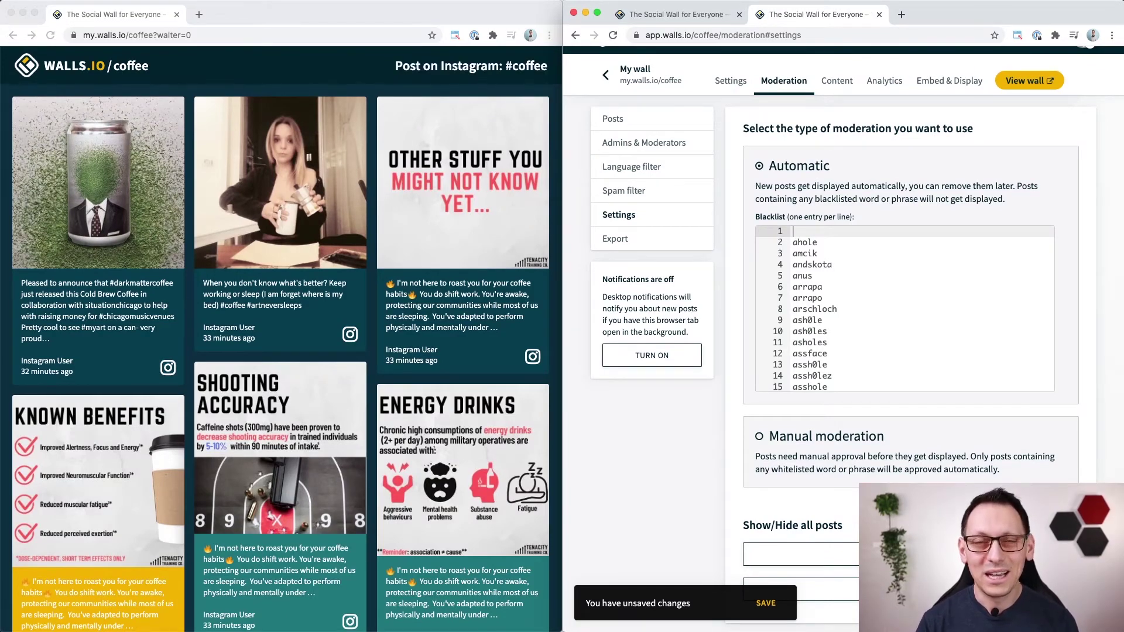
pyautogui.write('bad-word-here')
pyautogui.scroll(1, 889, 355)
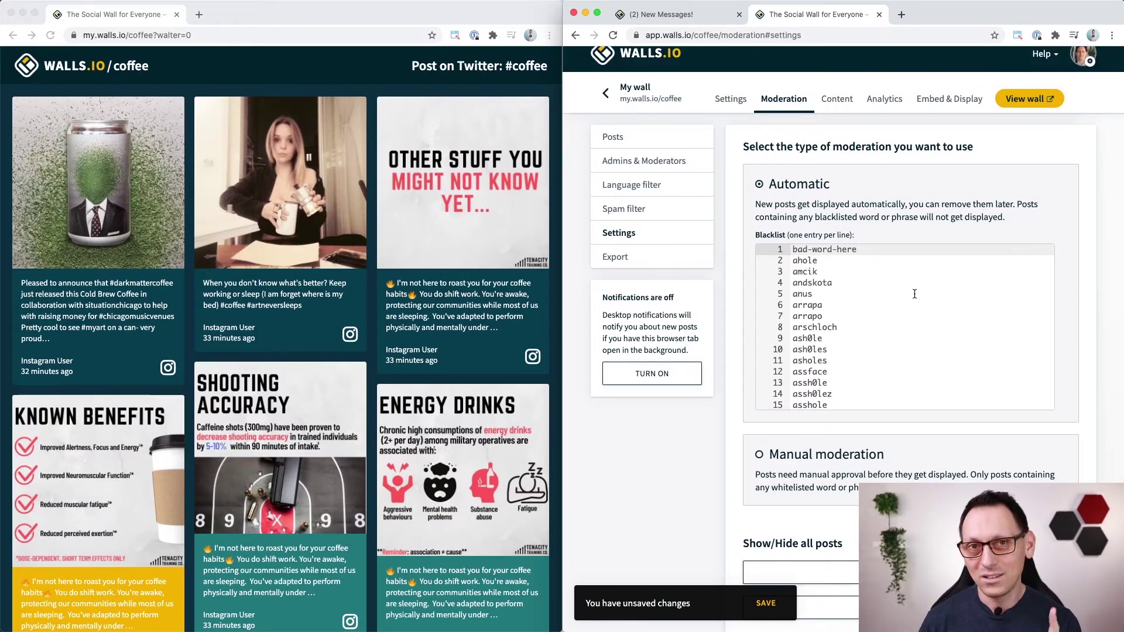
pyautogui.click(615, 256)
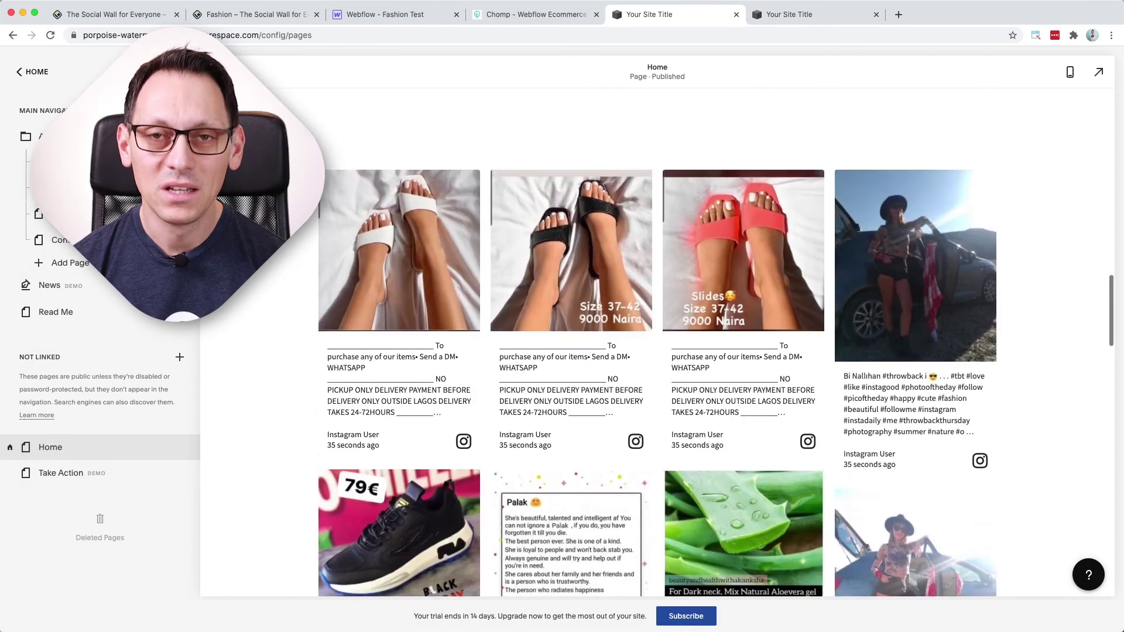
# Step: Scroll up through the cats wall shown in the Kiosk theme
pyautogui.scroll(5, 657, 351)
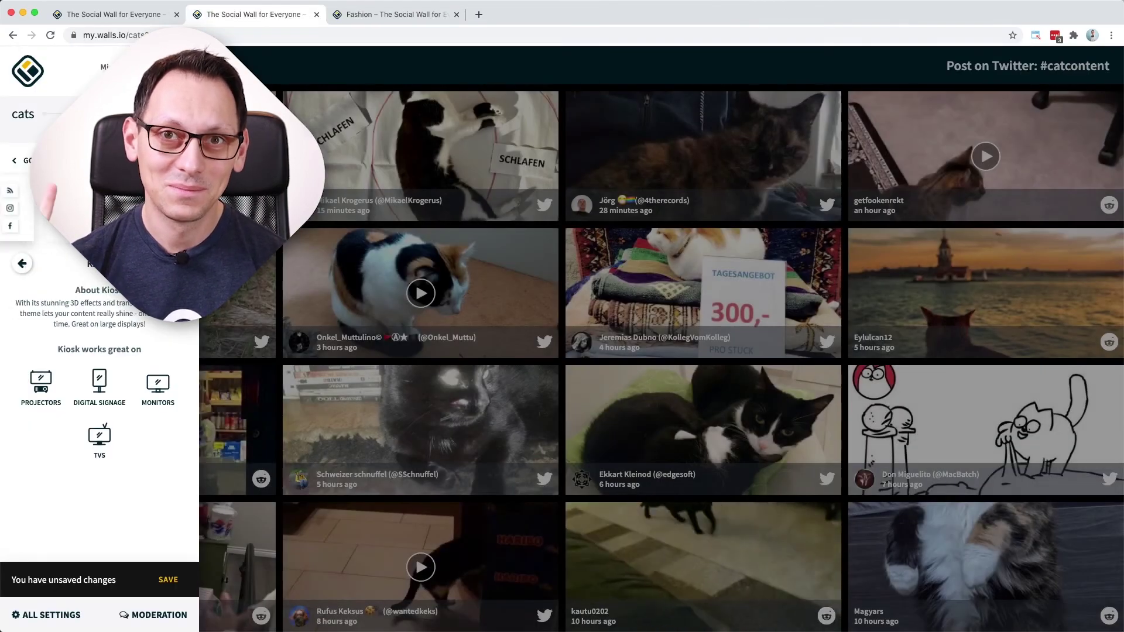